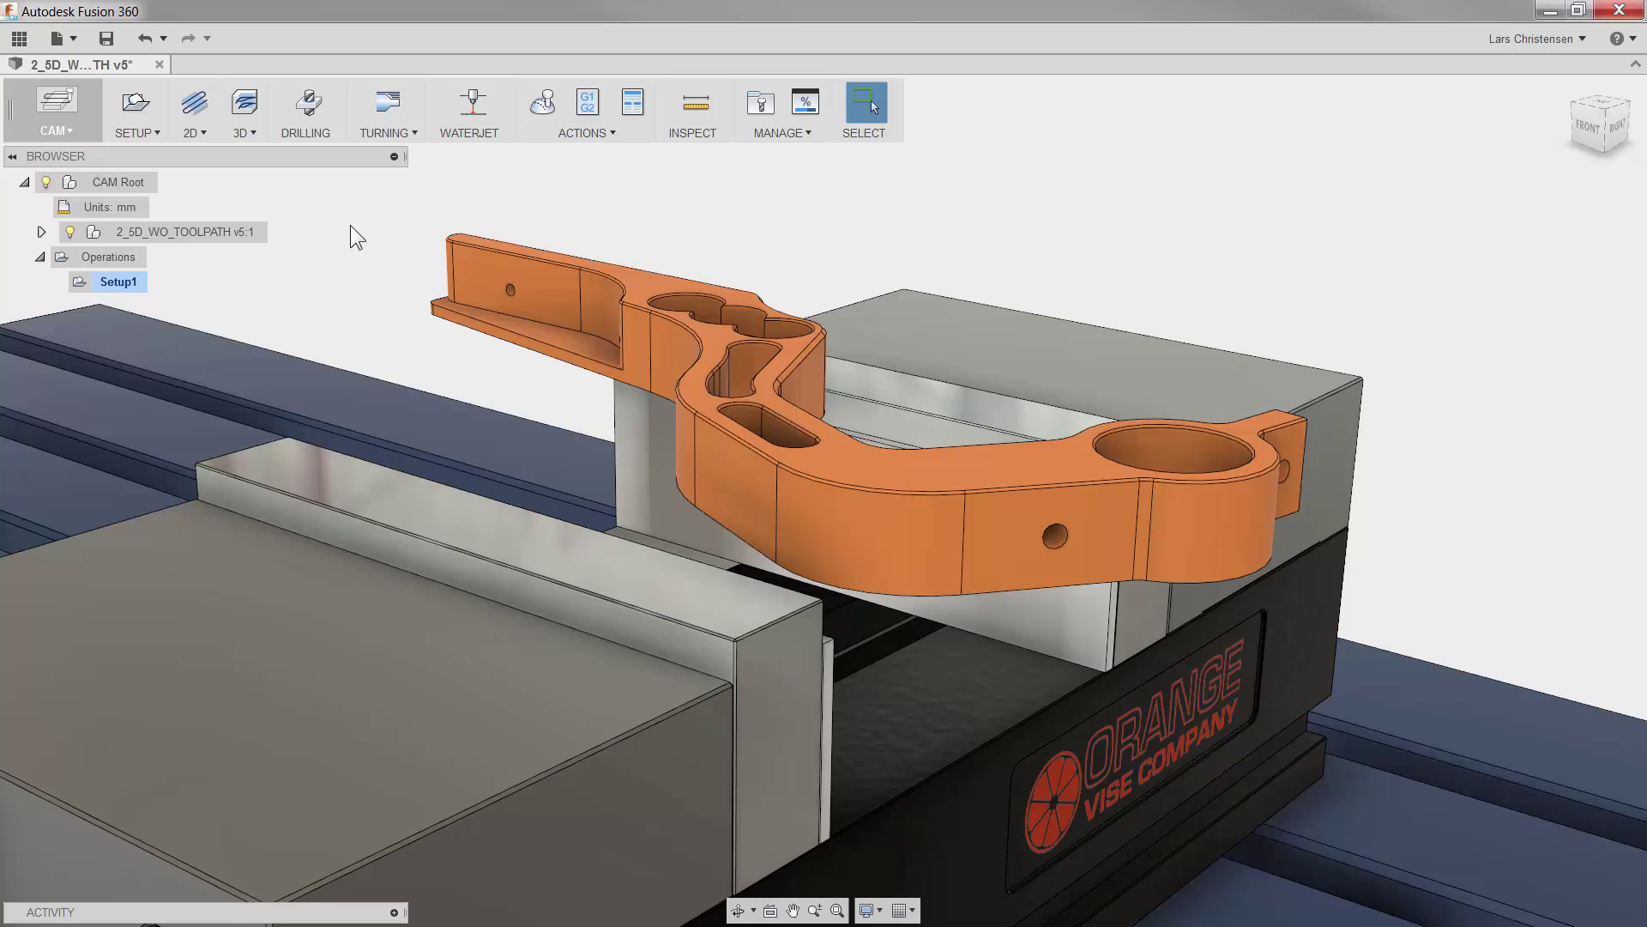
Start a 2D Adaptive Clearing operation from the 2D machining menu
left_click(194, 129)
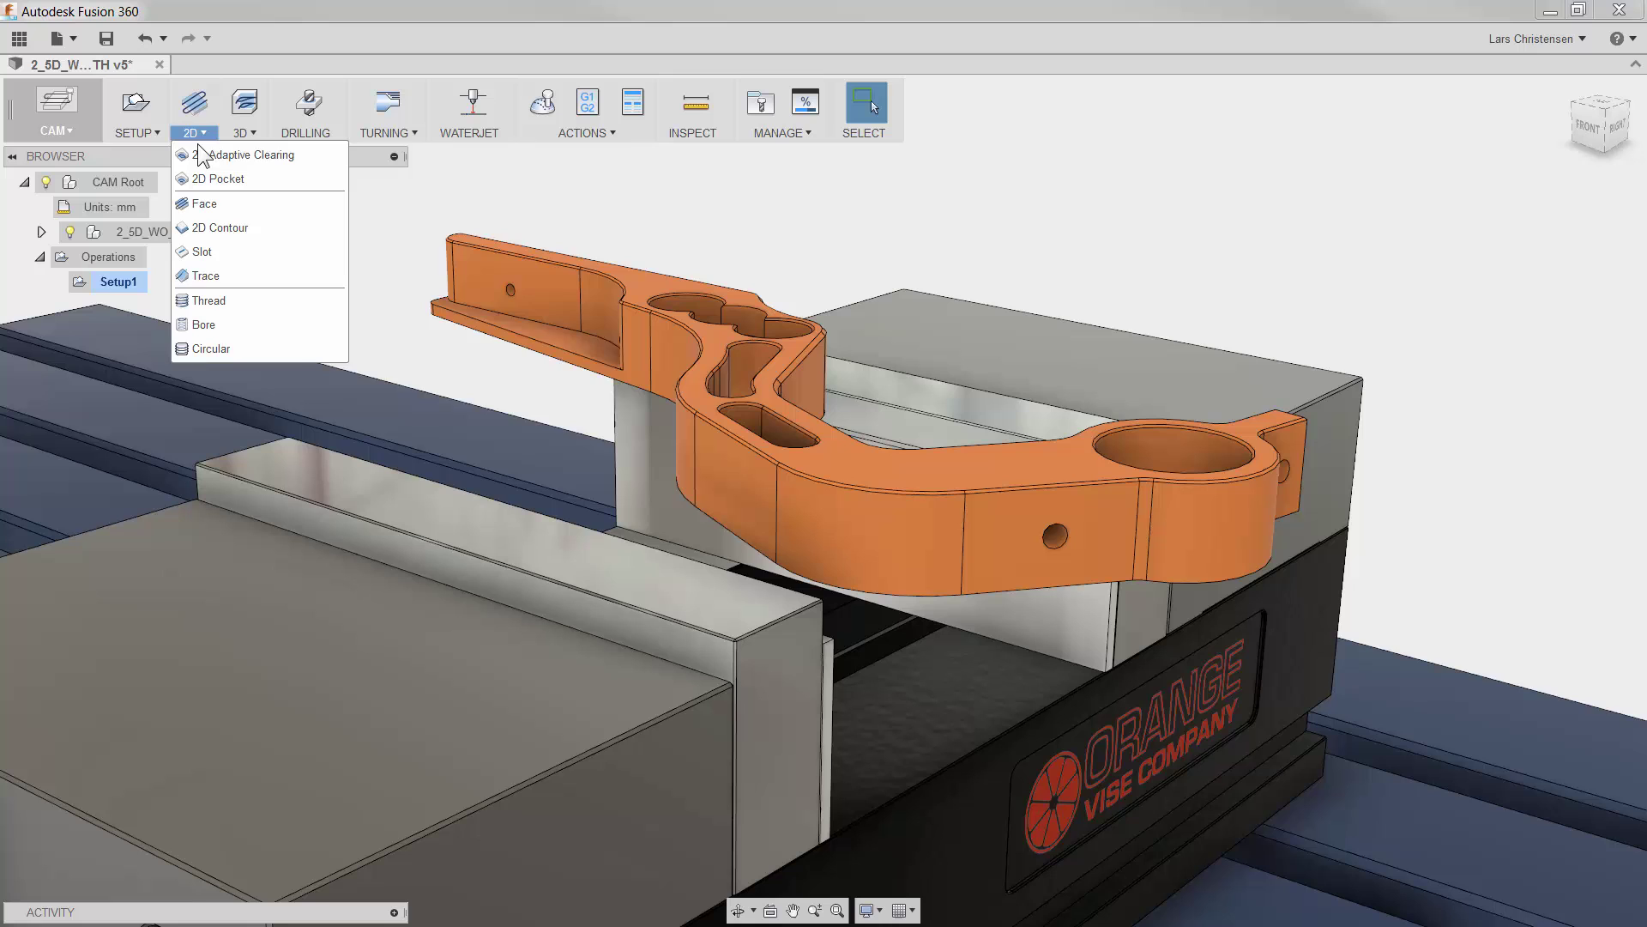
left_click(207, 154)
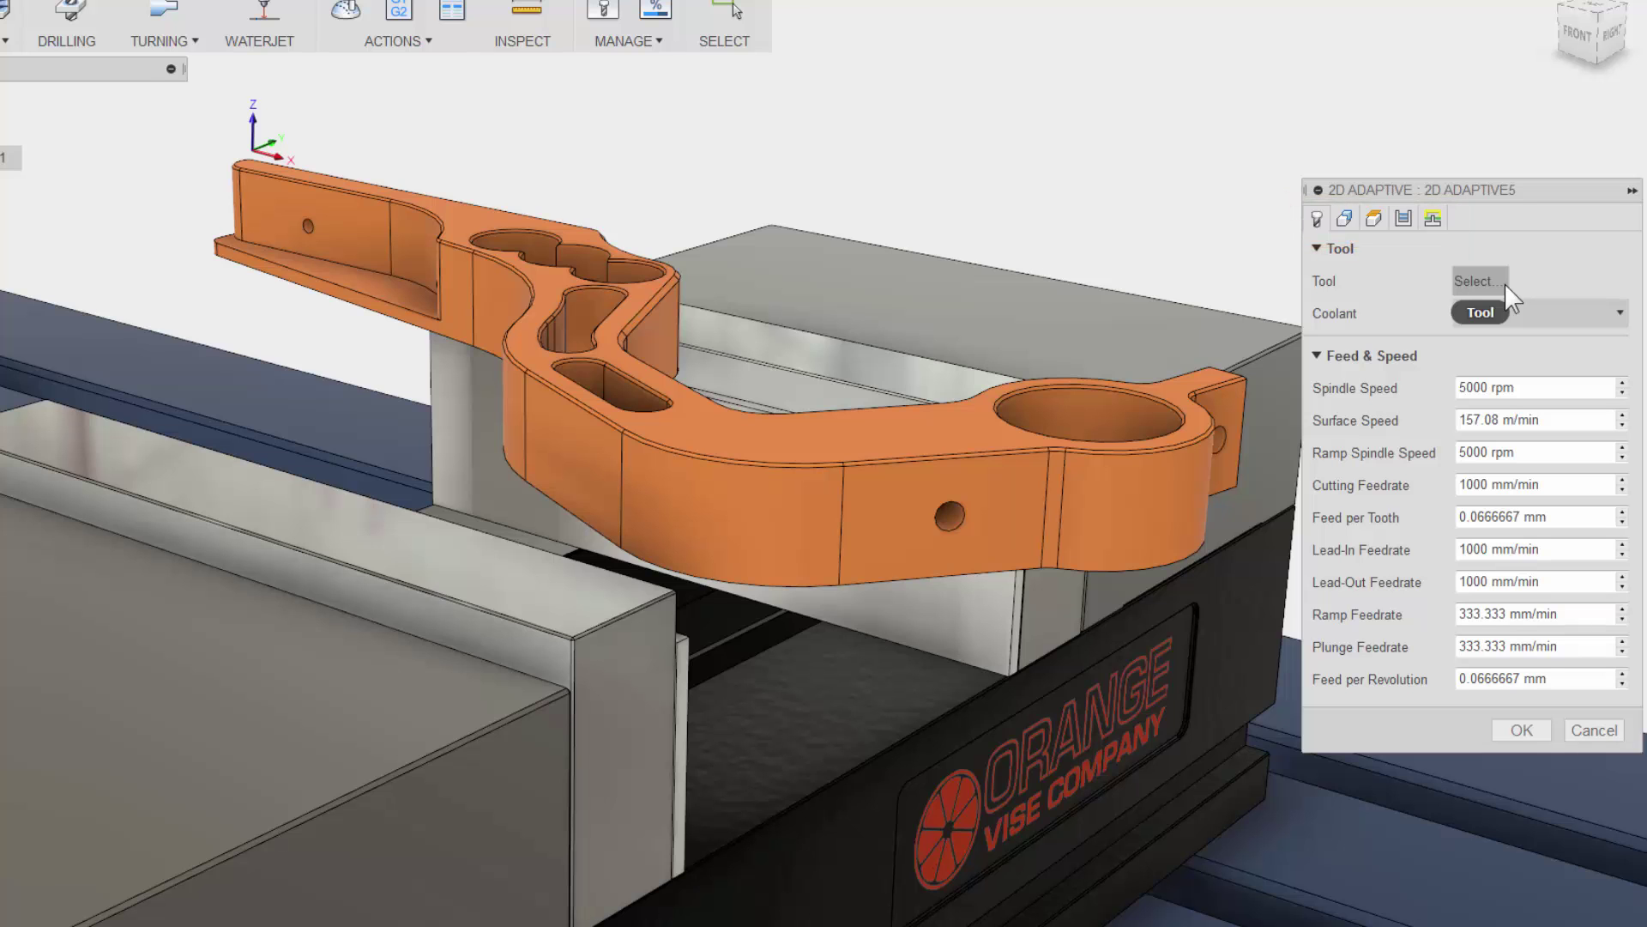
Assign the '2 - Ø16 mm flat' end mill from the tool library to the operation
left_click(1505, 284)
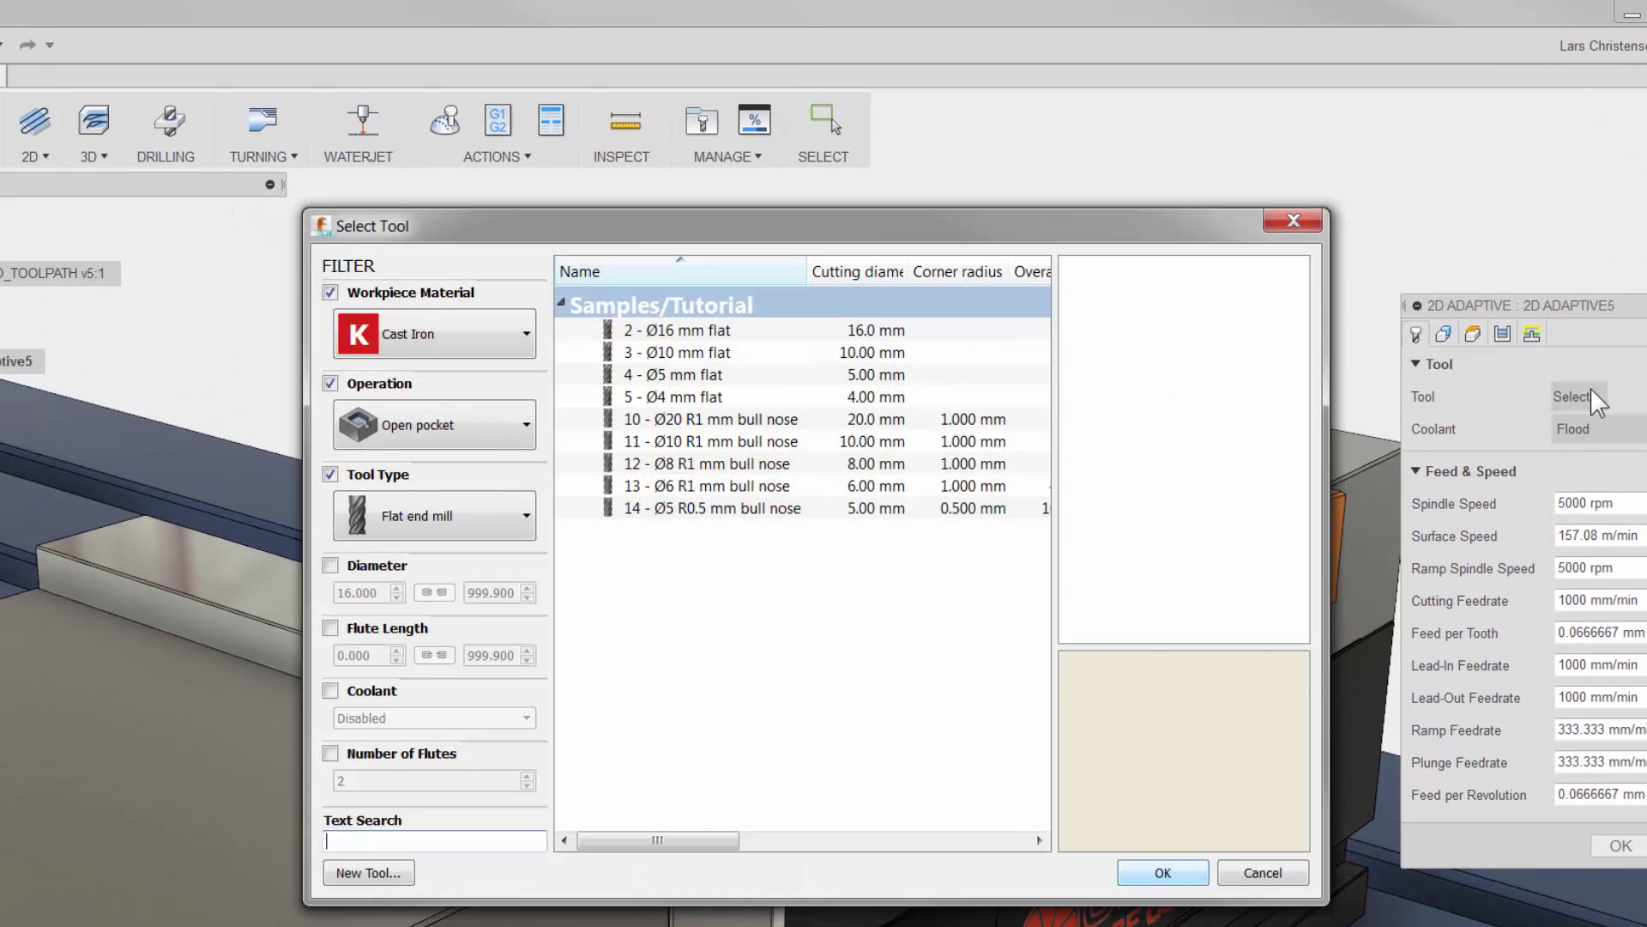
left_click(716, 332)
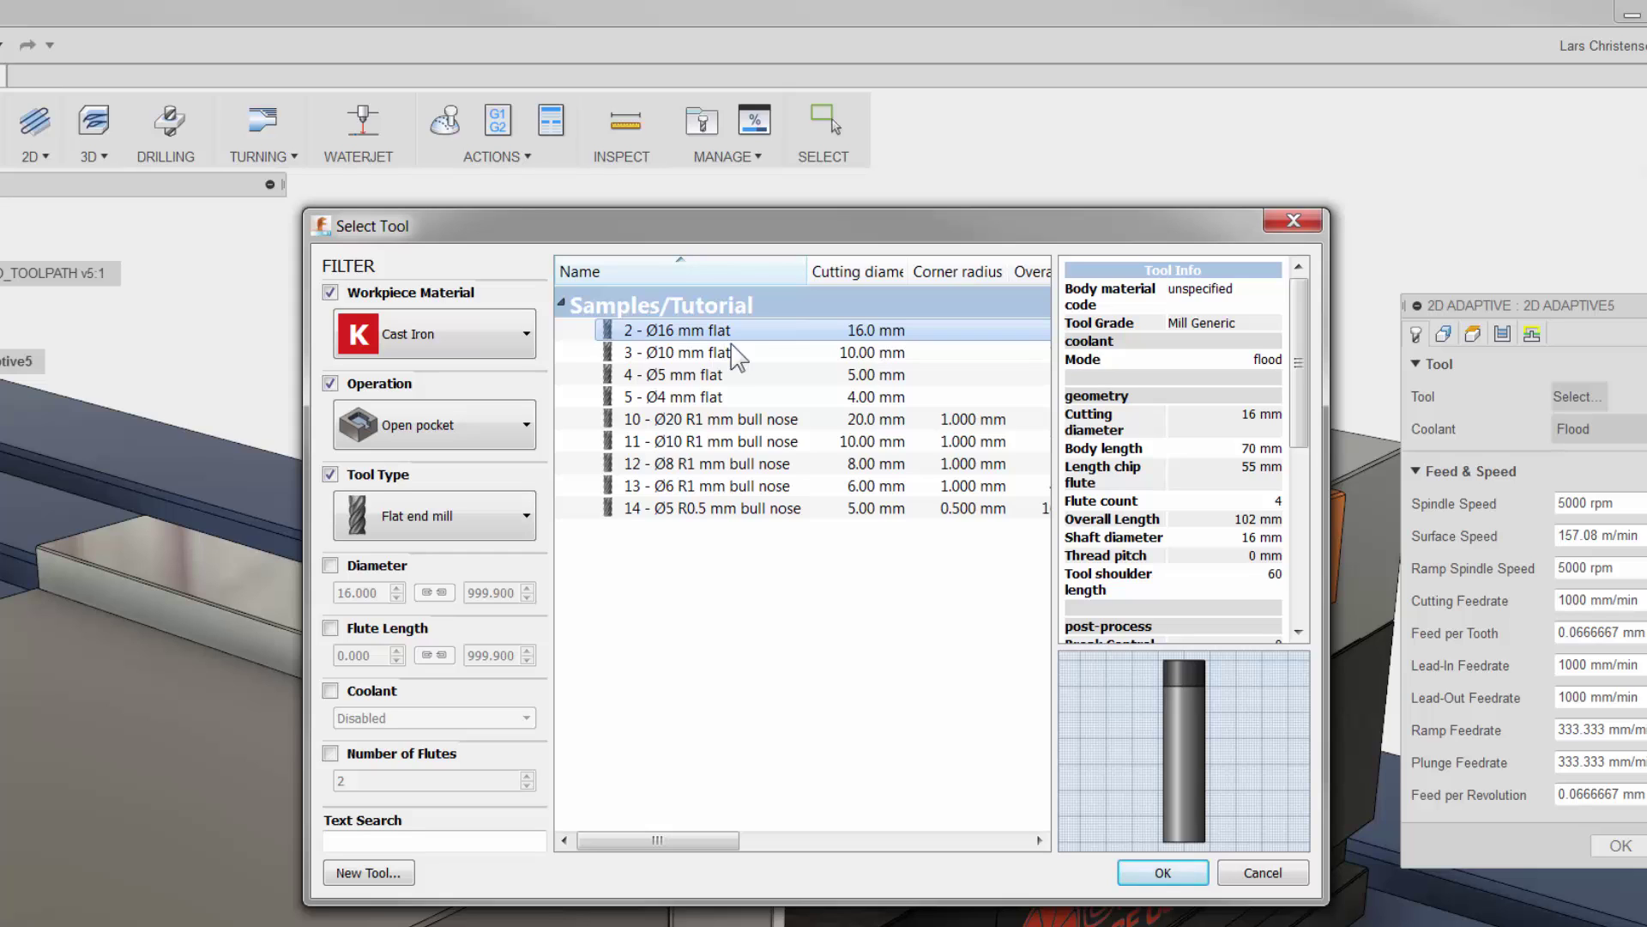
left_click(1163, 872)
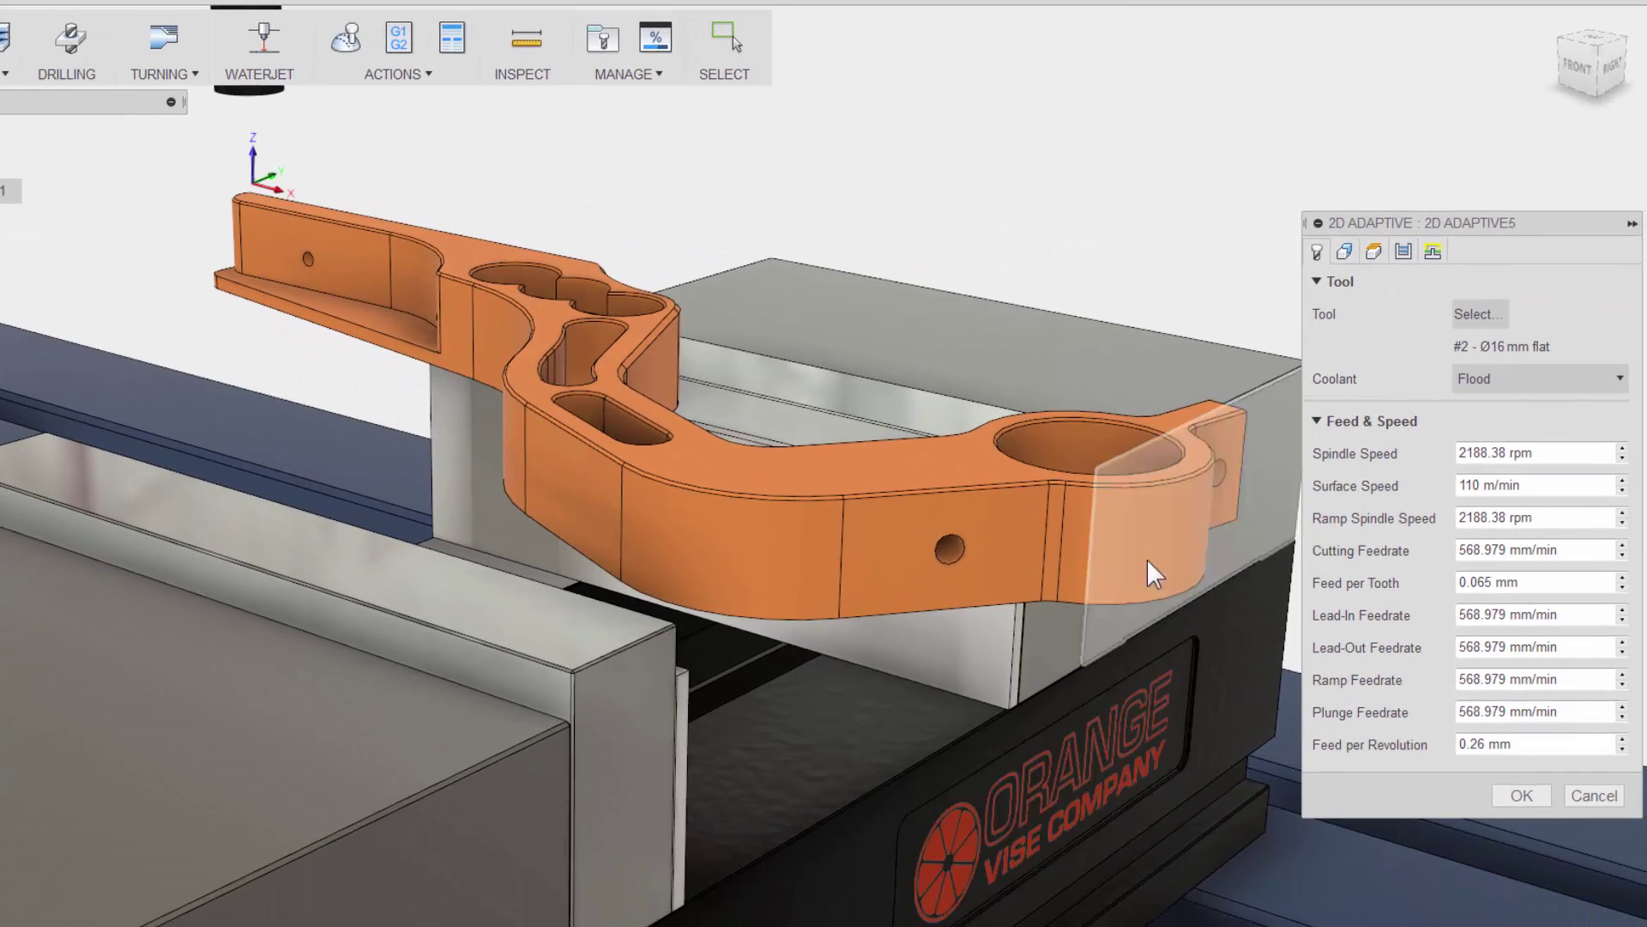
Chain the orange part's bottom edge as the Pocket Selection contour
left_click(1383, 283)
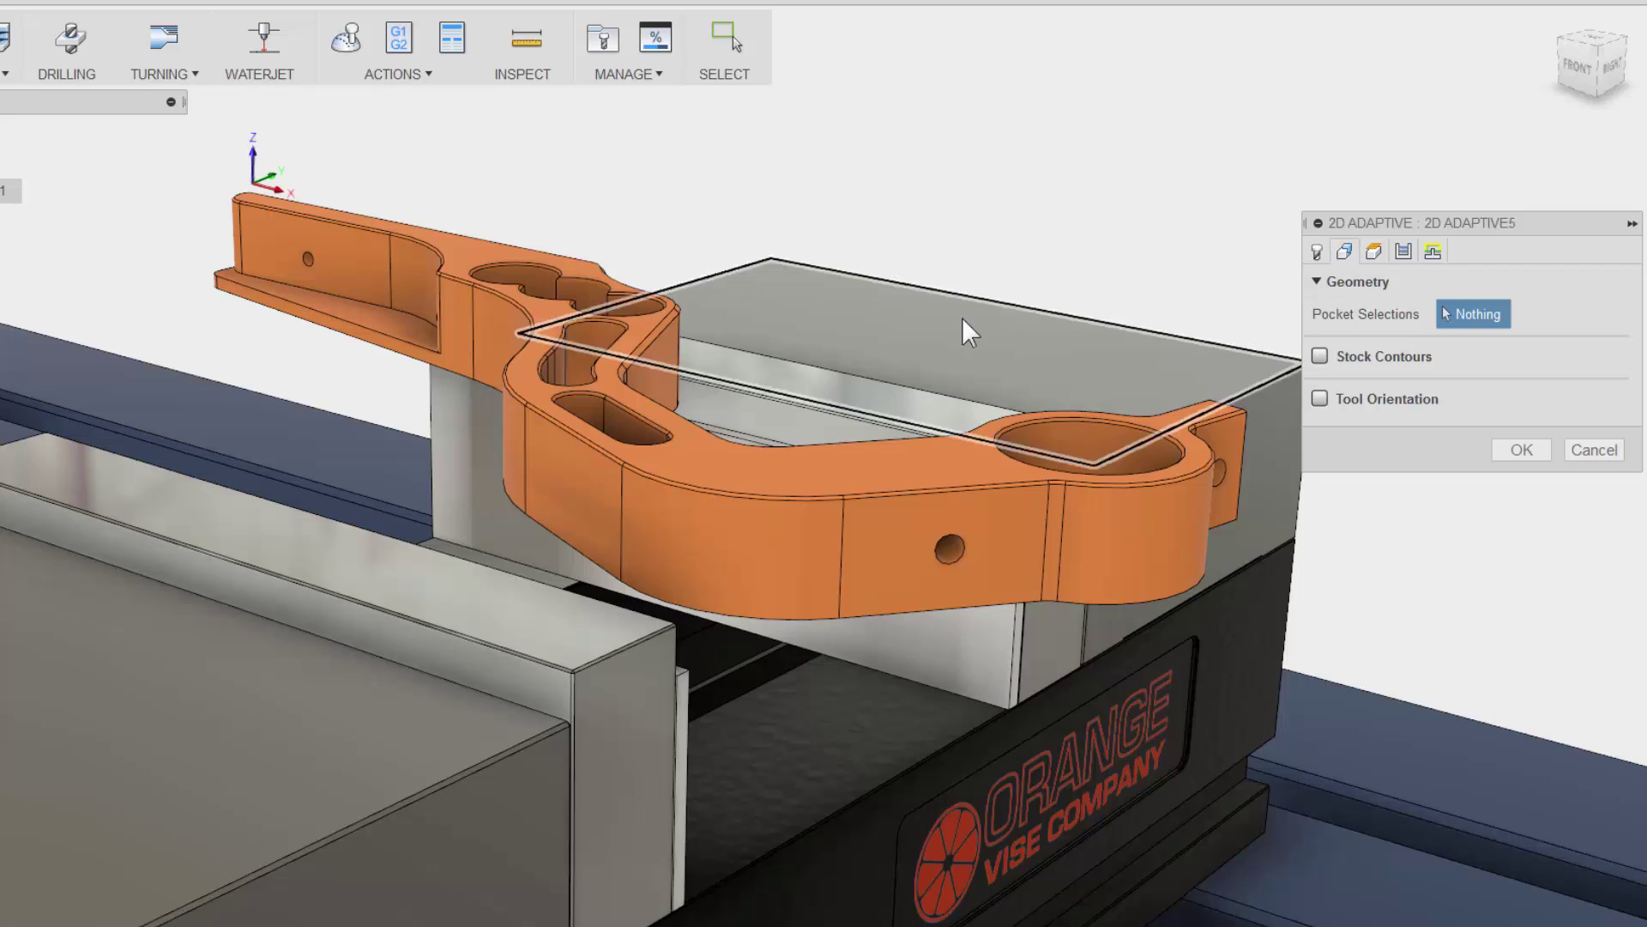
left_click(322, 338)
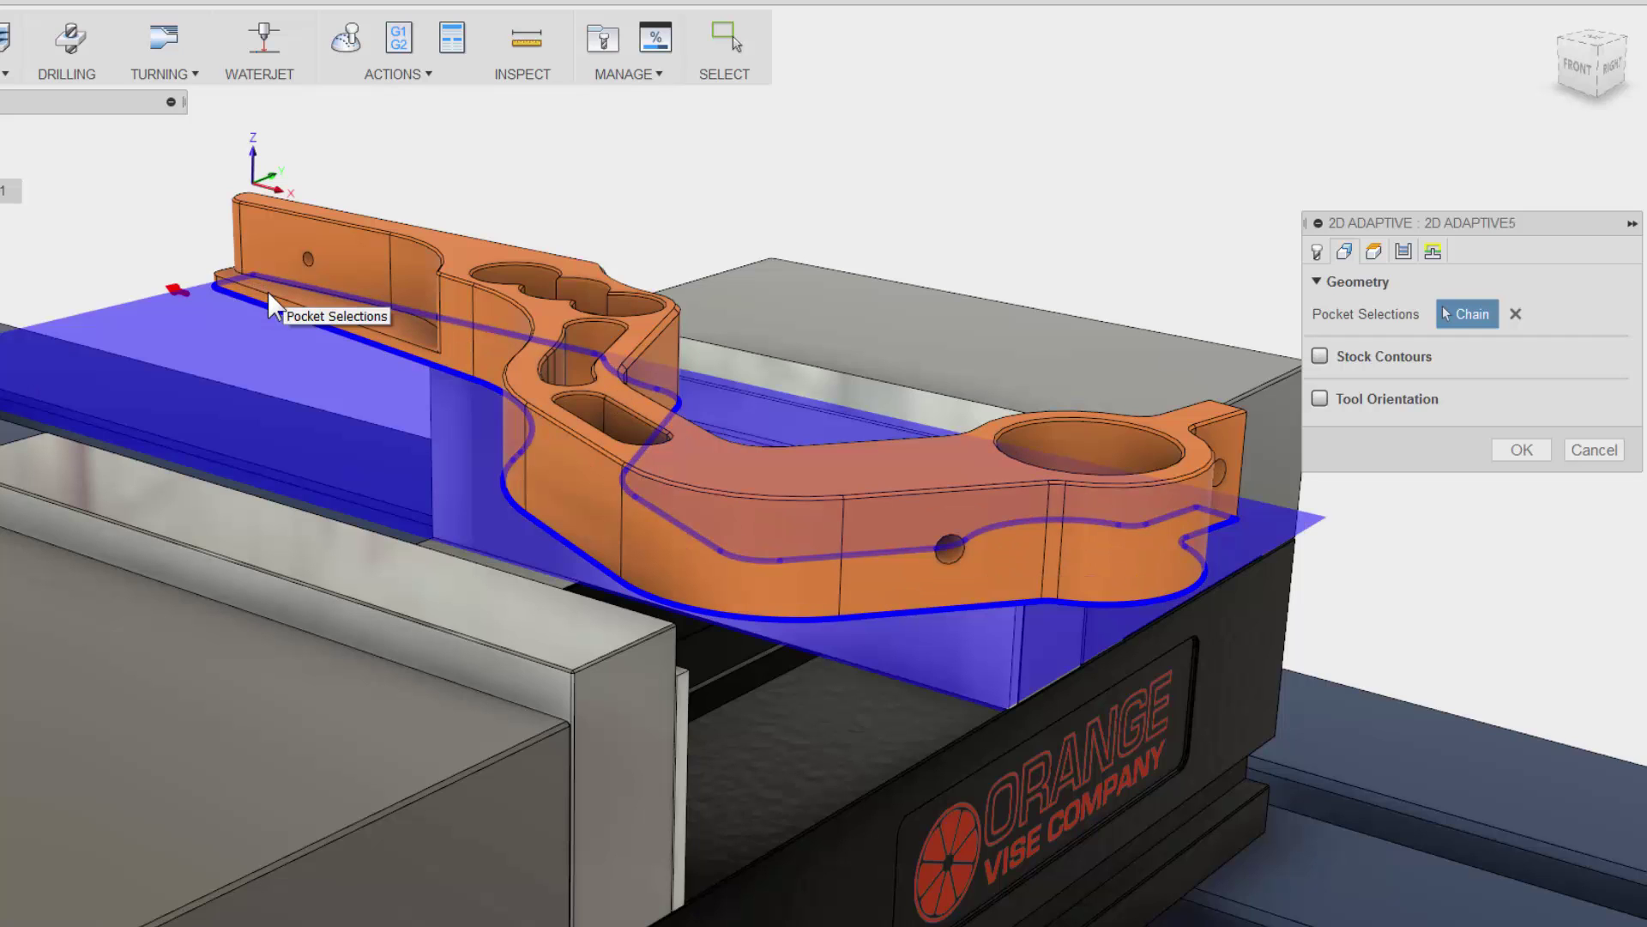
left_click(175, 288)
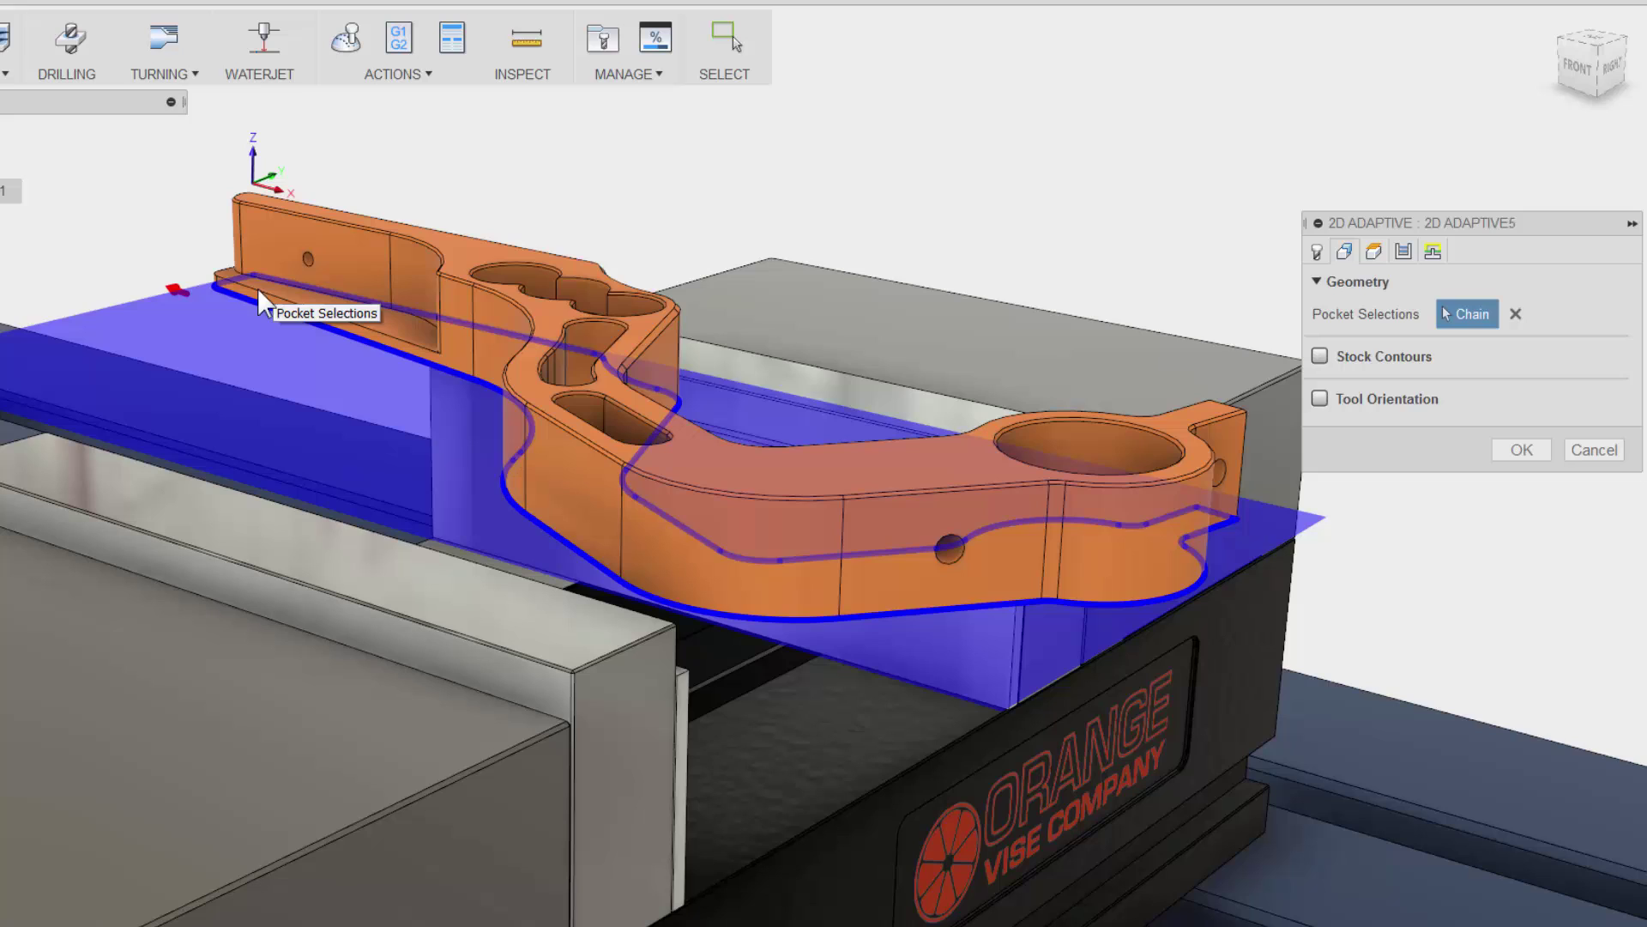
left_click(1374, 252)
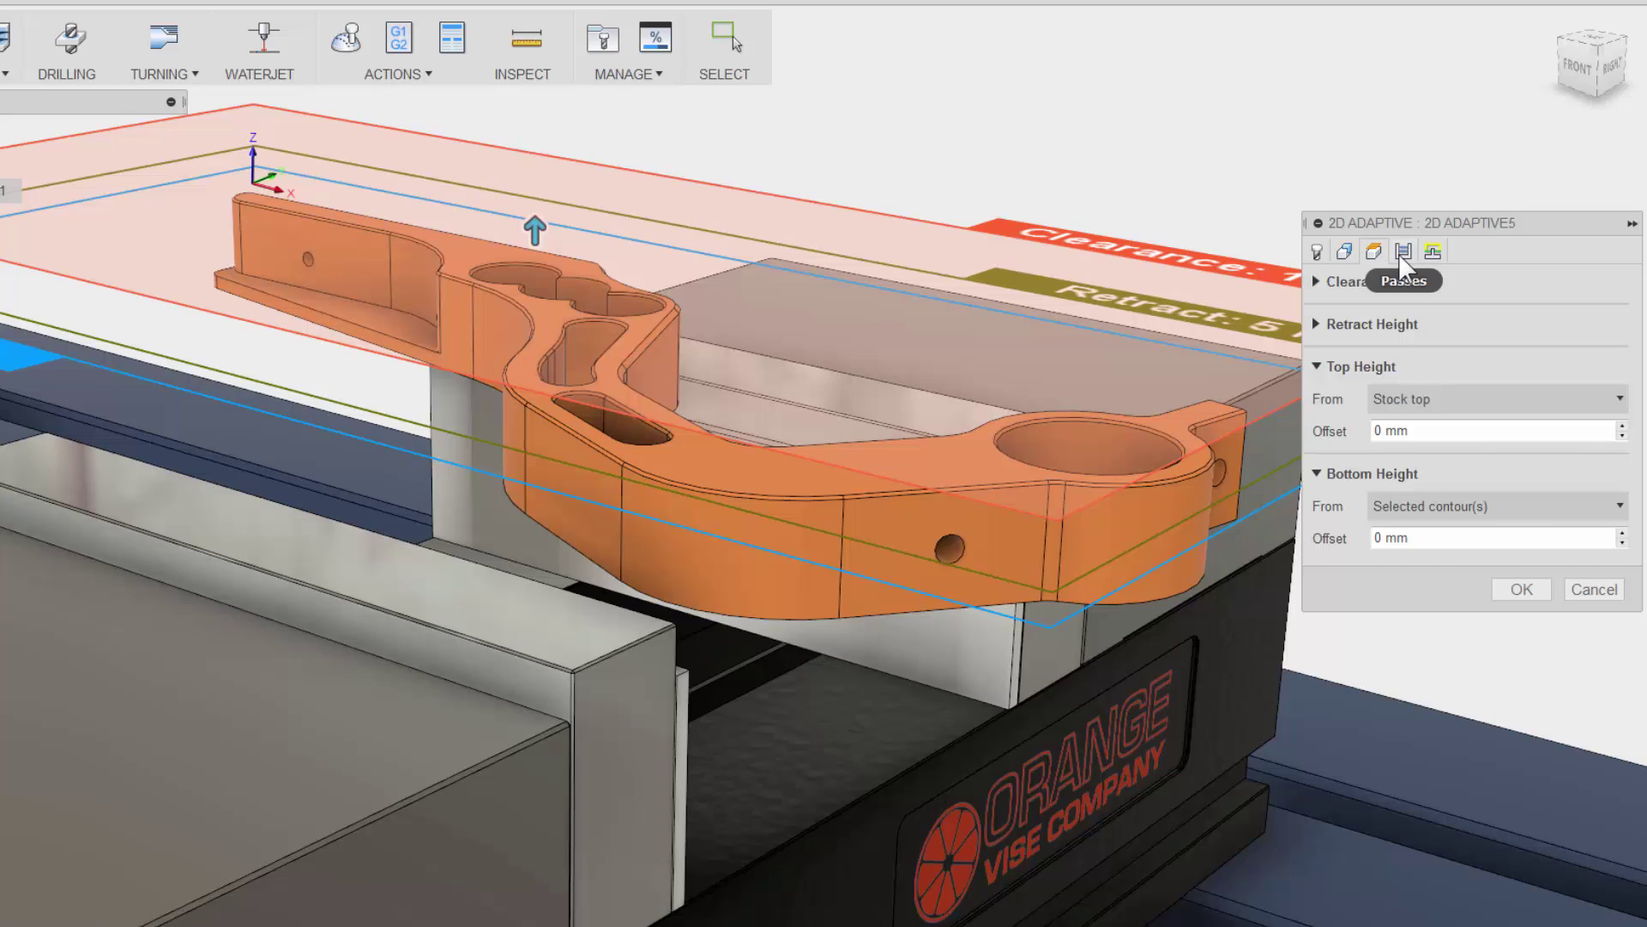
Review the Passes settings: 0.5 mm radial and axial stock to leave, climb milling
left_click(1399, 254)
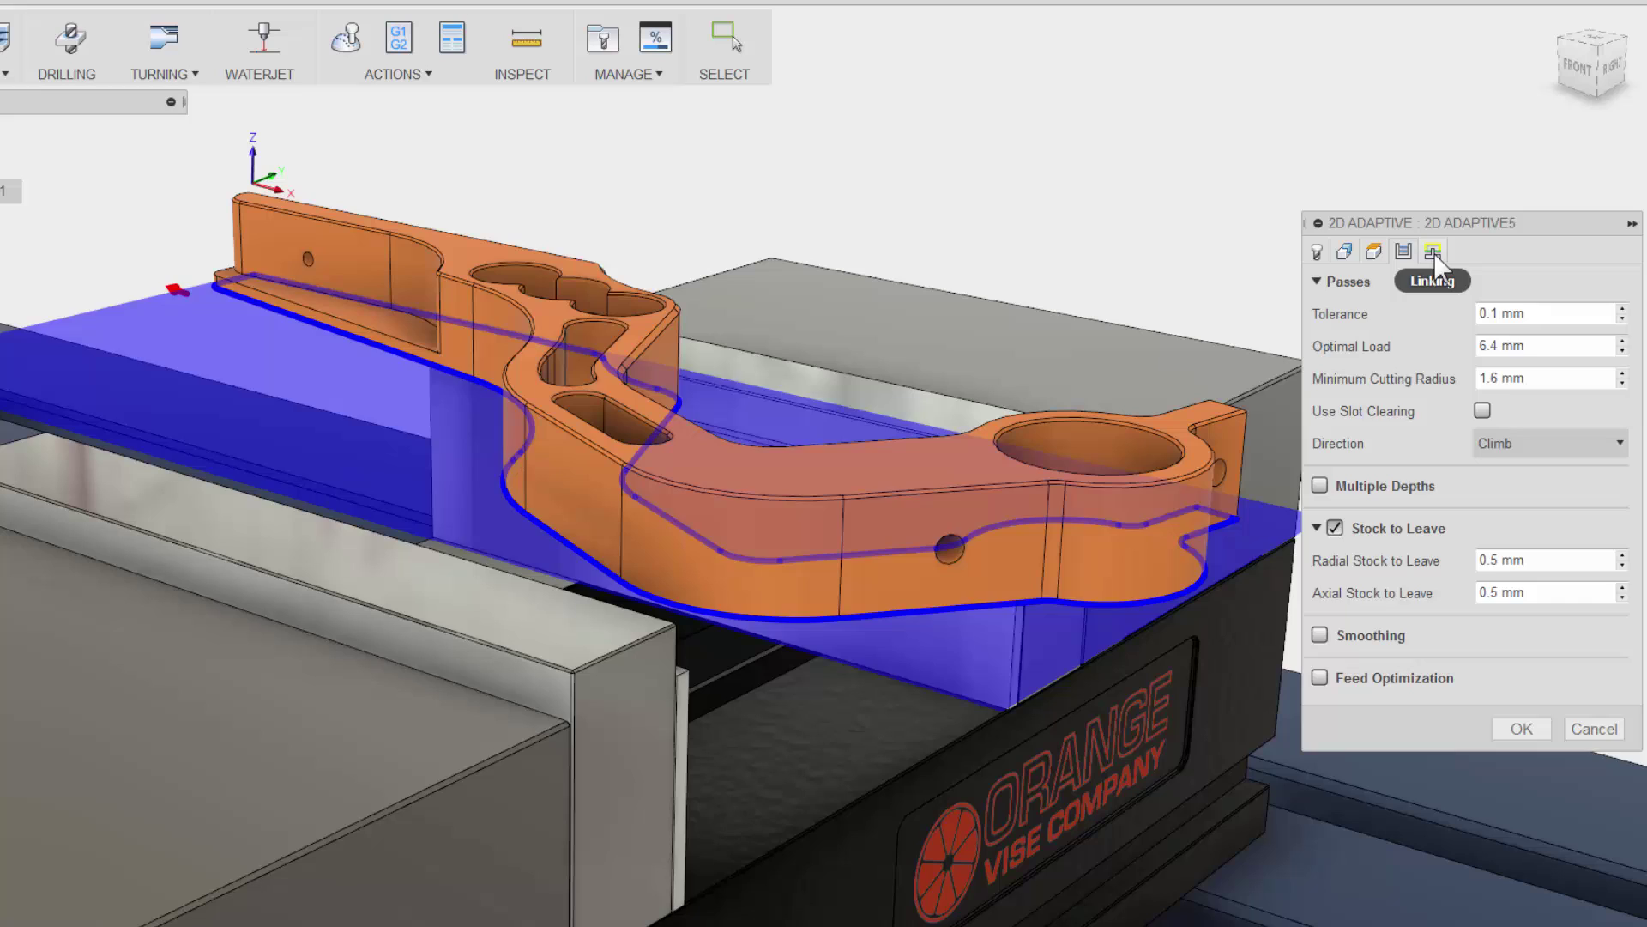
Keep the Linking Stay-Down Level at Least
left_click(1434, 254)
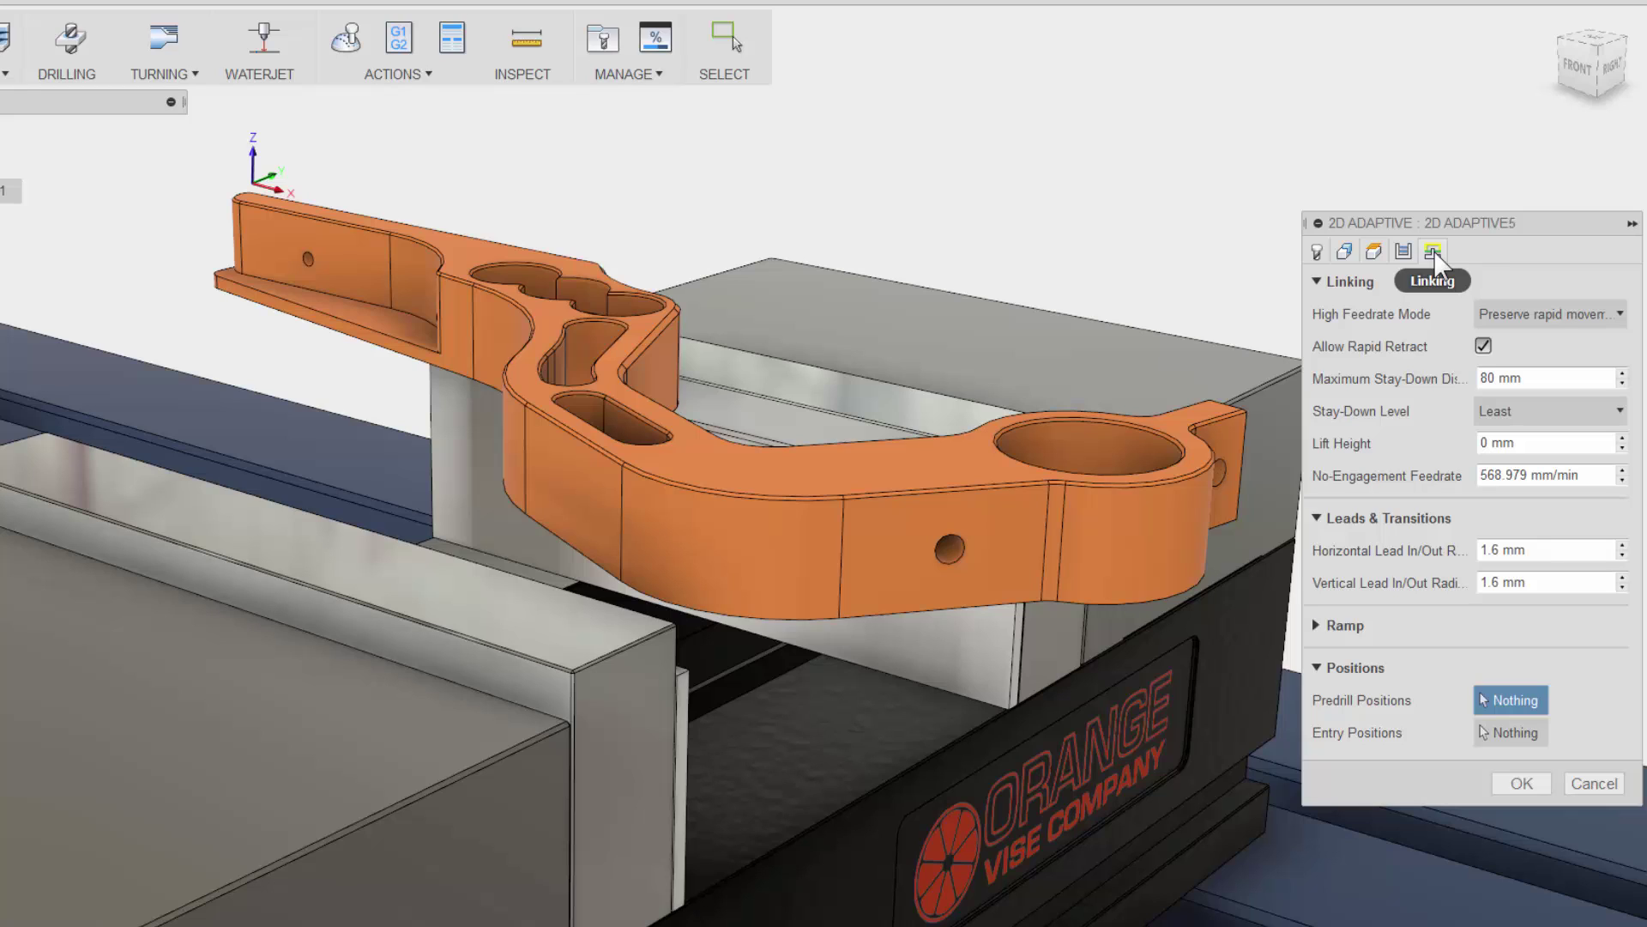
left_click(1563, 413)
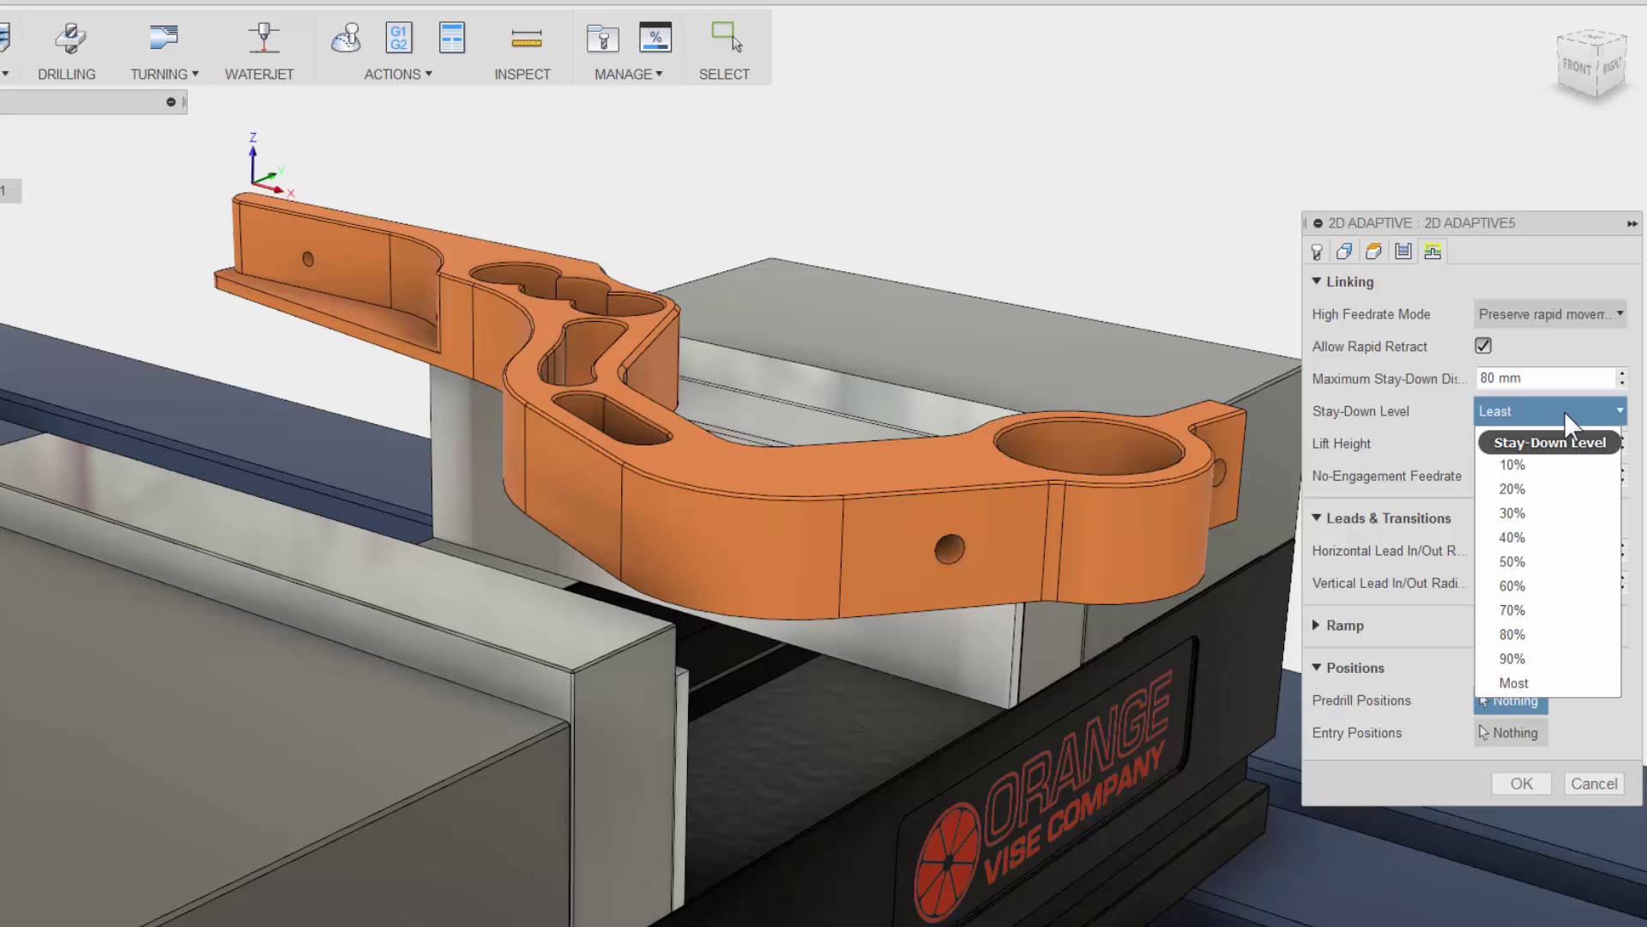
left_click(1565, 413)
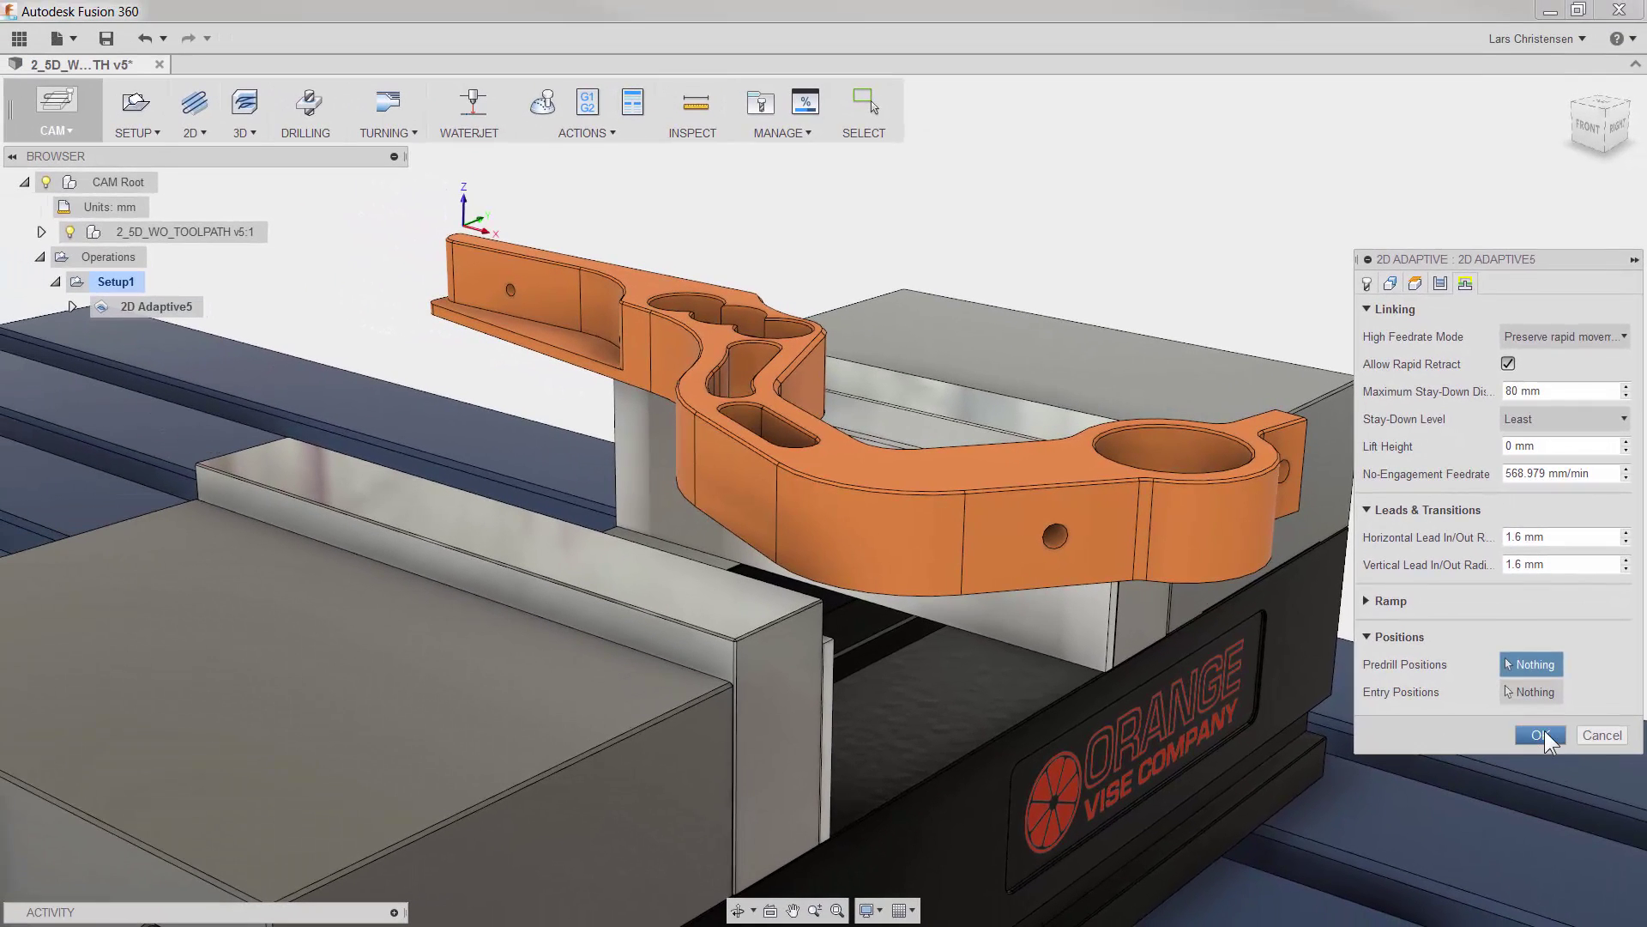
Confirm the 2D Adaptive5 operation and simulate its toolpath around the orange part
left_click(1550, 743)
left_click(541, 110)
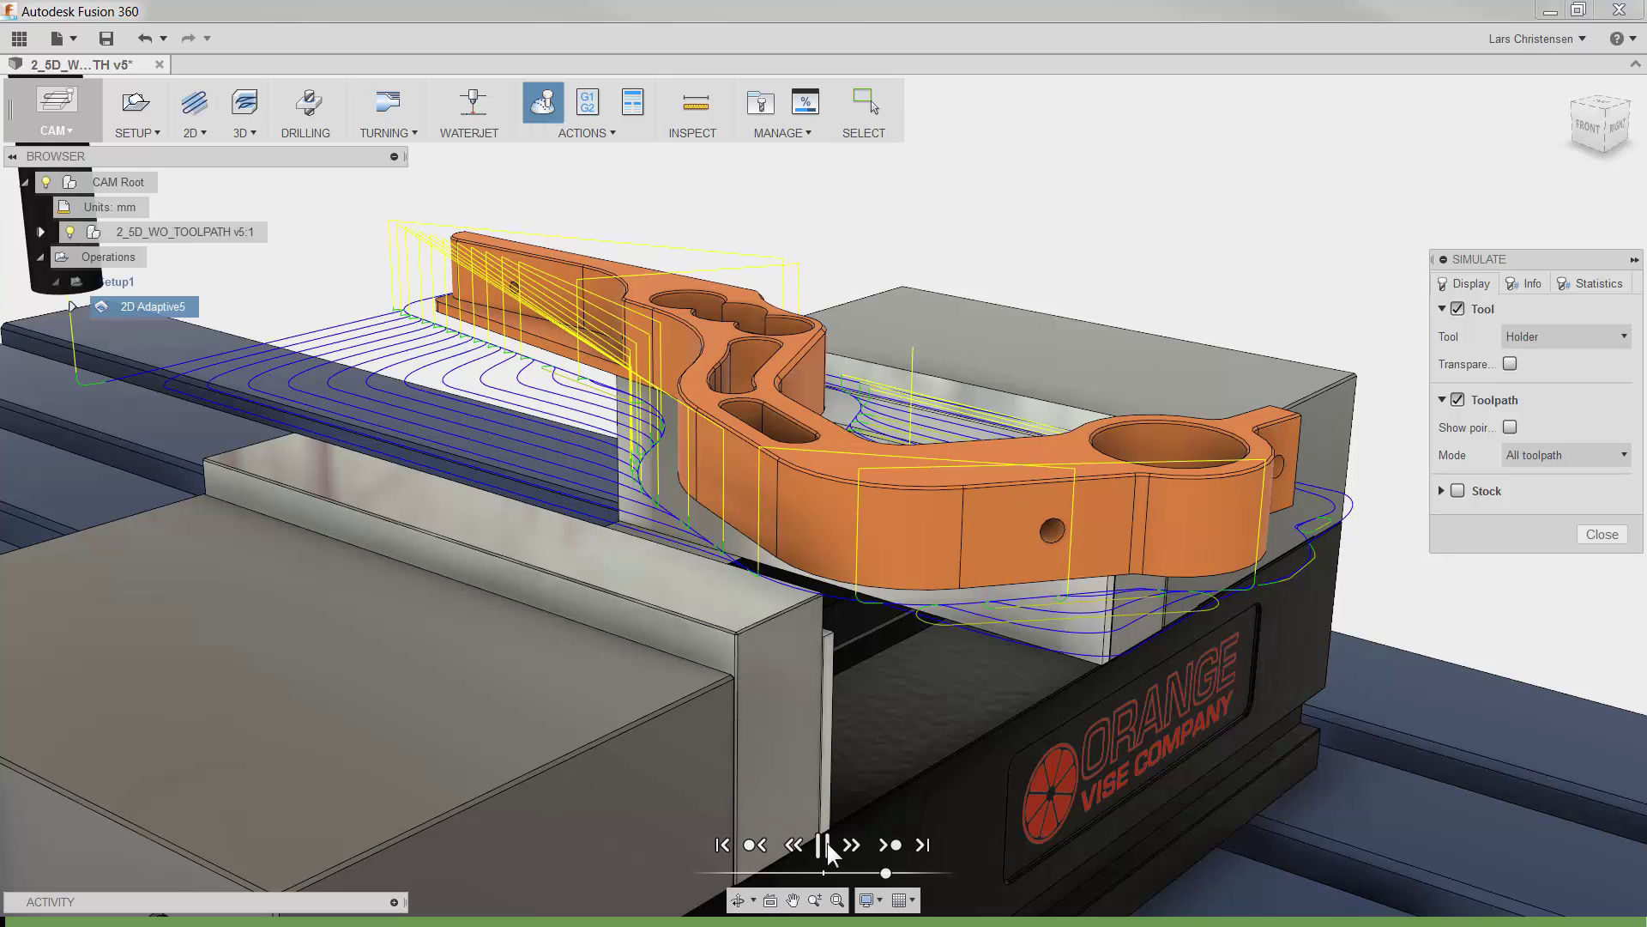